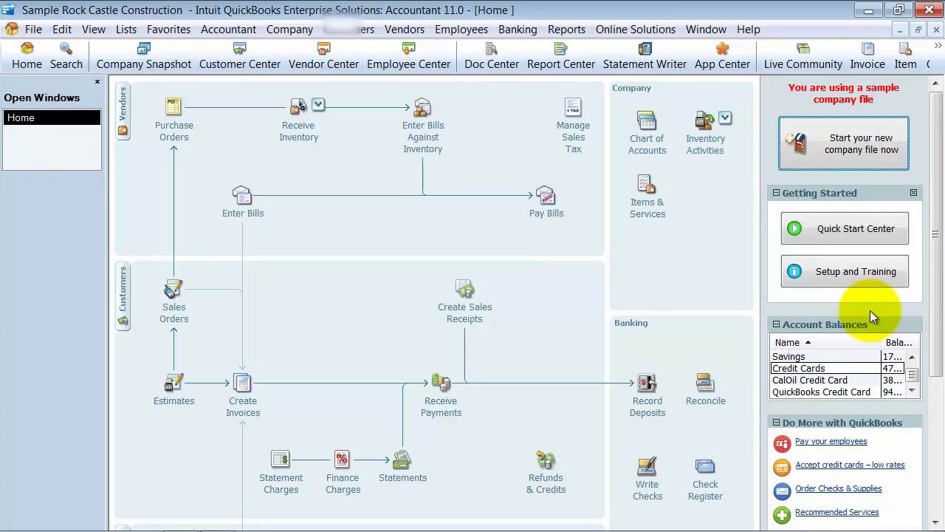
# Open the chart of accounts and start adding a new account
pyautogui.click(645, 137)
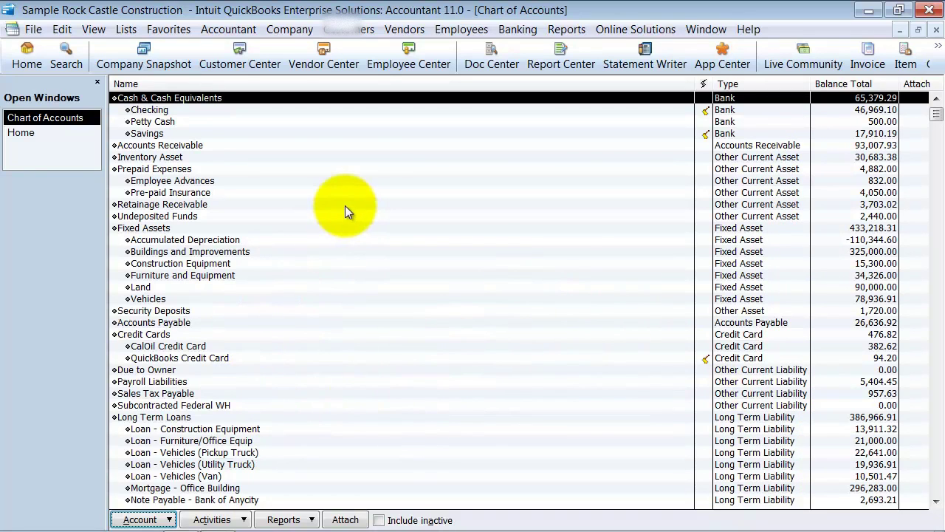
pyautogui.click(141, 519)
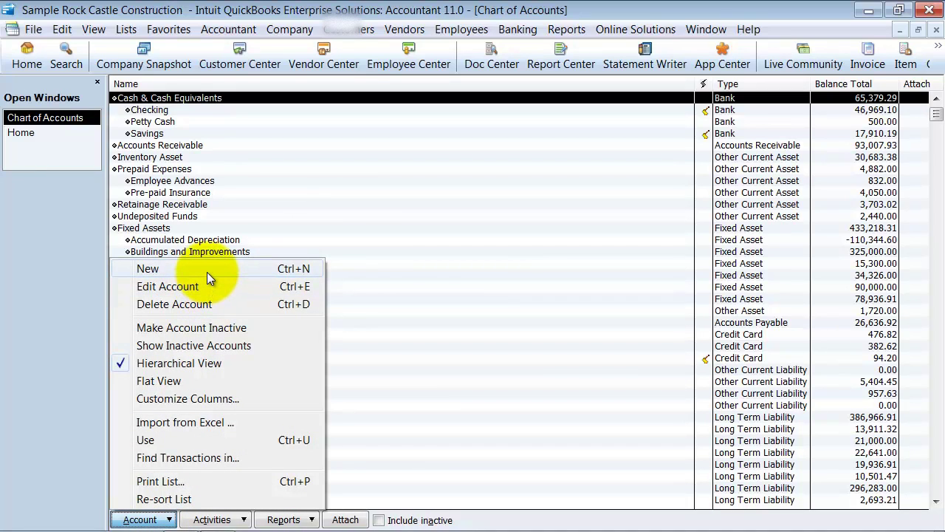
pyautogui.click(316, 271)
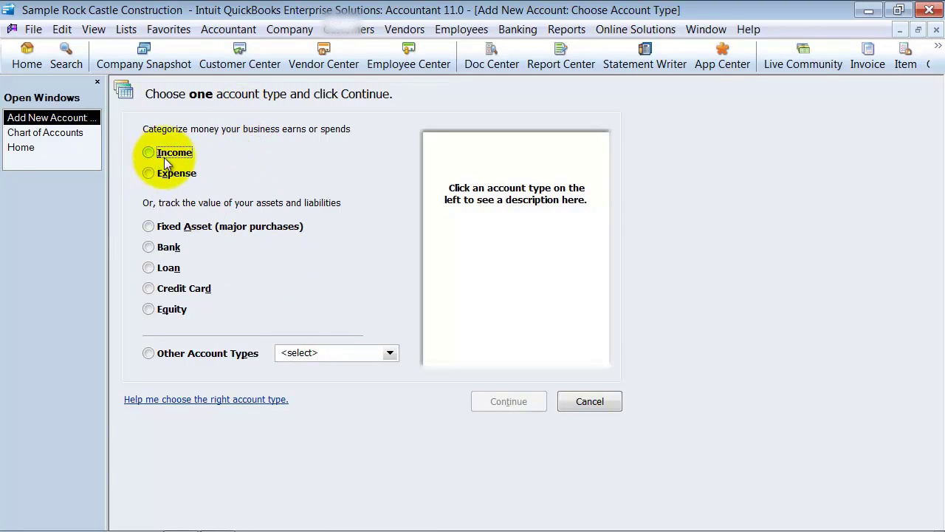
# Review the descriptions of the Fixed Asset, Income, Loan, Other Asset and Other Income account types
pyautogui.click(169, 229)
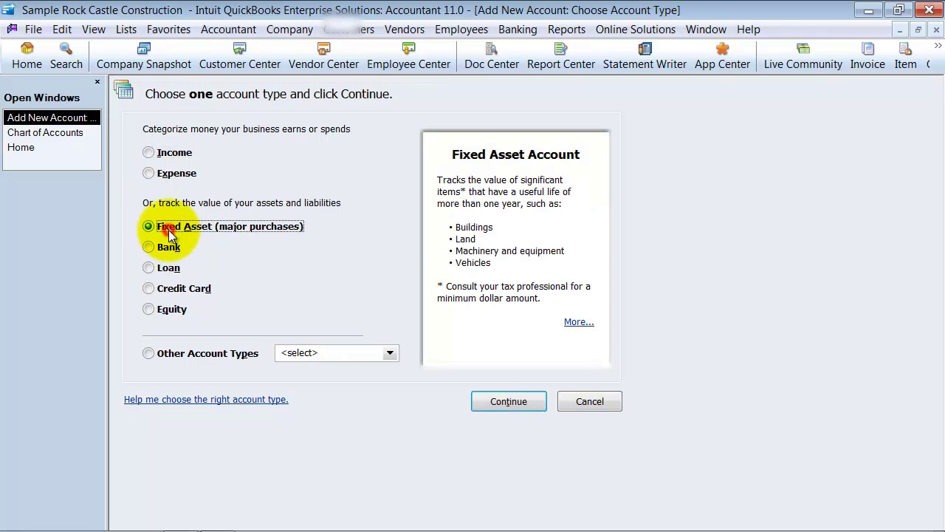
pyautogui.click(152, 157)
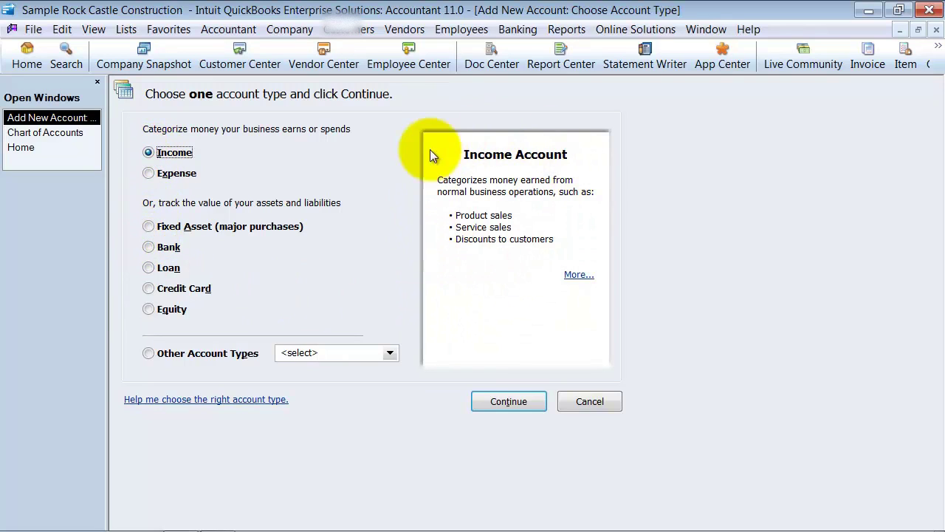
pyautogui.click(164, 268)
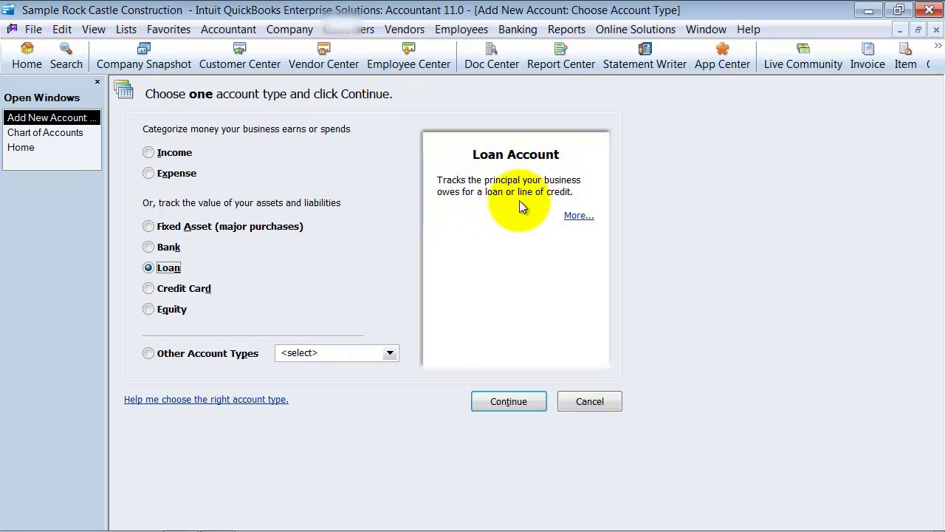
pyautogui.click(161, 353)
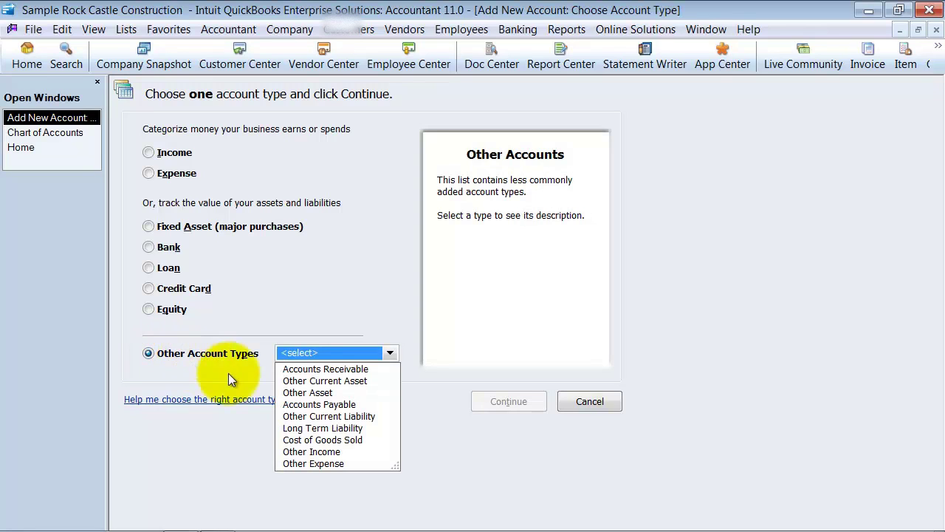
pyautogui.click(308, 392)
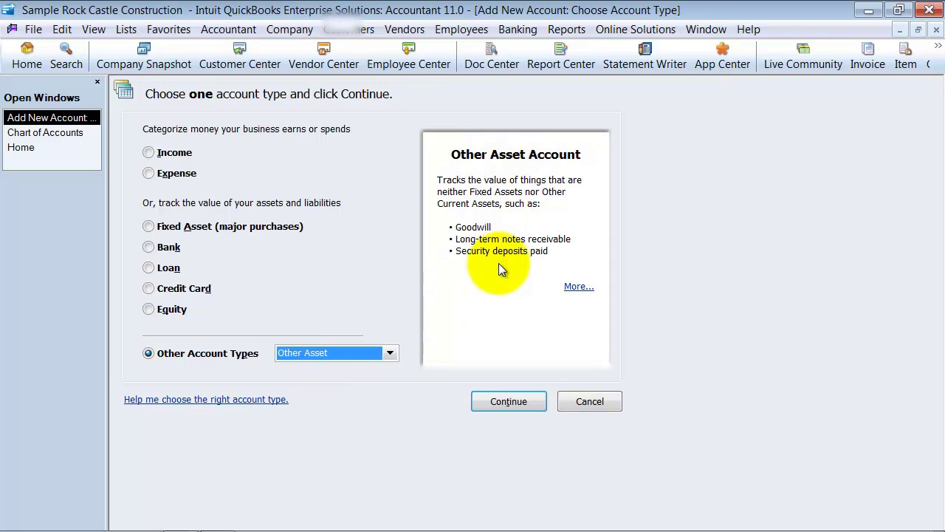
pyautogui.click(388, 353)
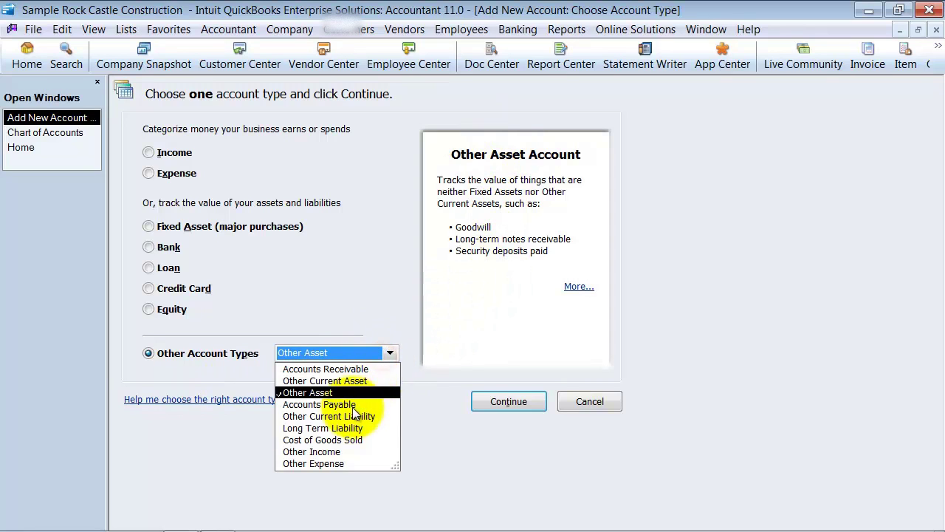
pyautogui.click(316, 451)
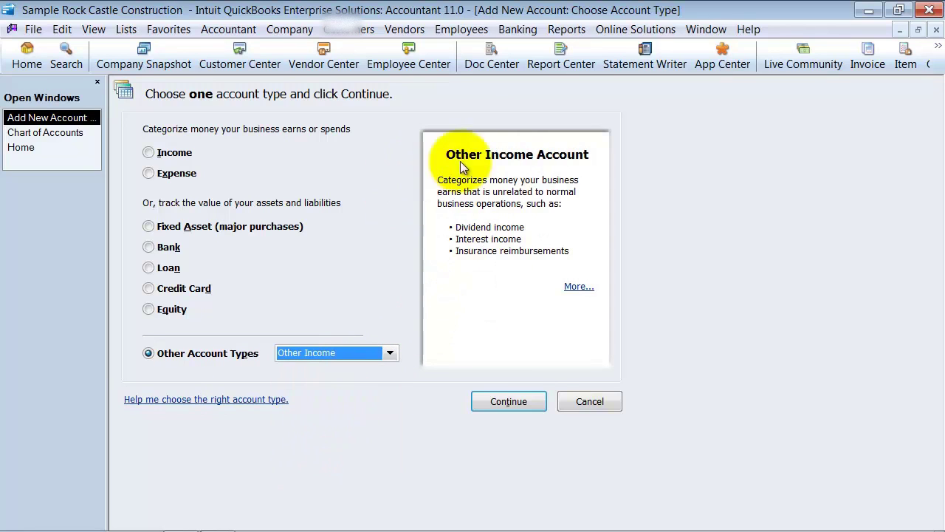
# Choose Bank as the new account's type and continue to its details form, keeping Bank after checking the available types
pyautogui.click(149, 248)
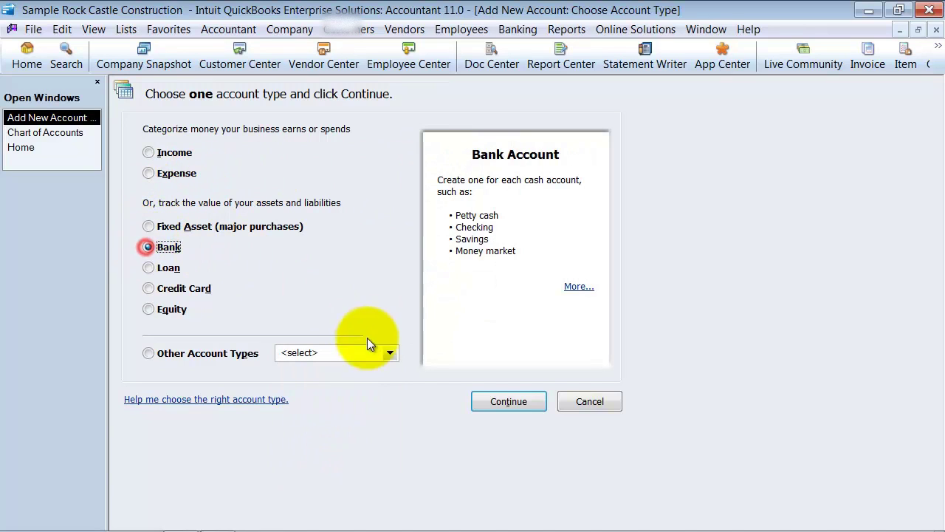
pyautogui.click(500, 402)
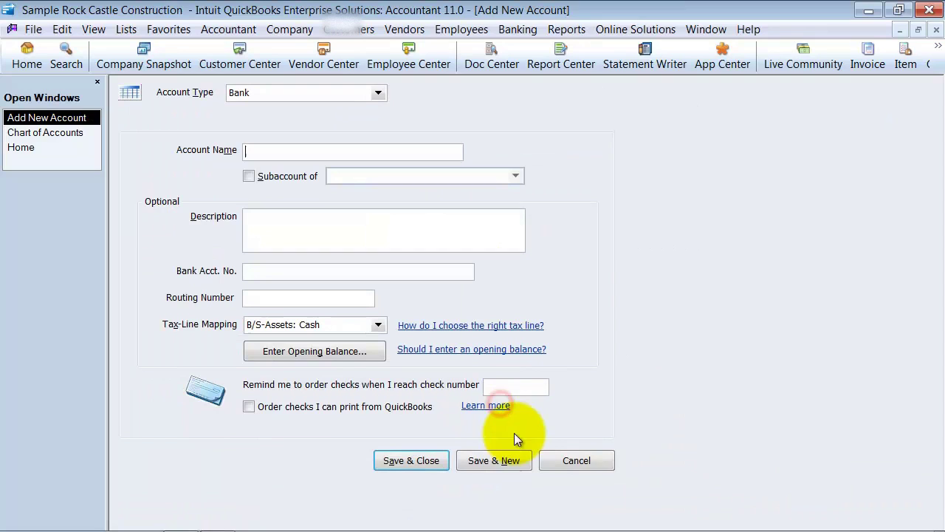
pyautogui.click(376, 94)
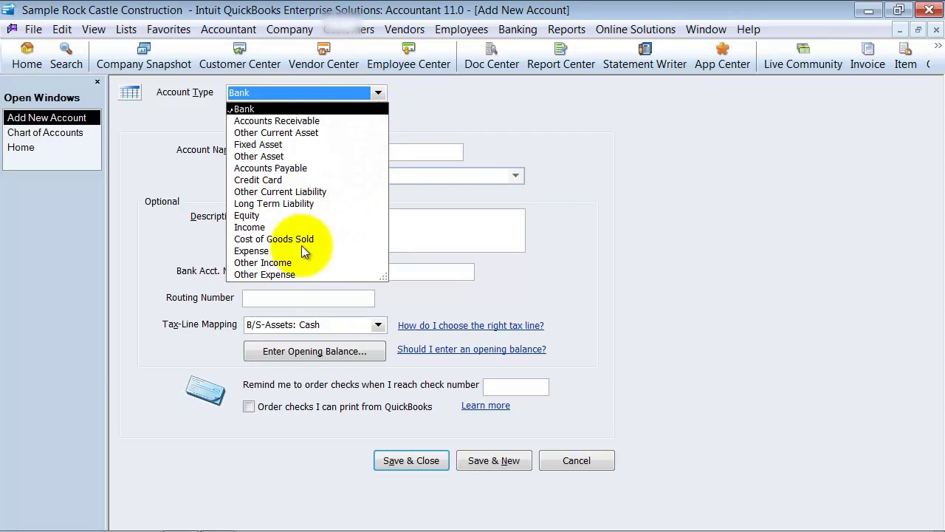
pyautogui.click(365, 106)
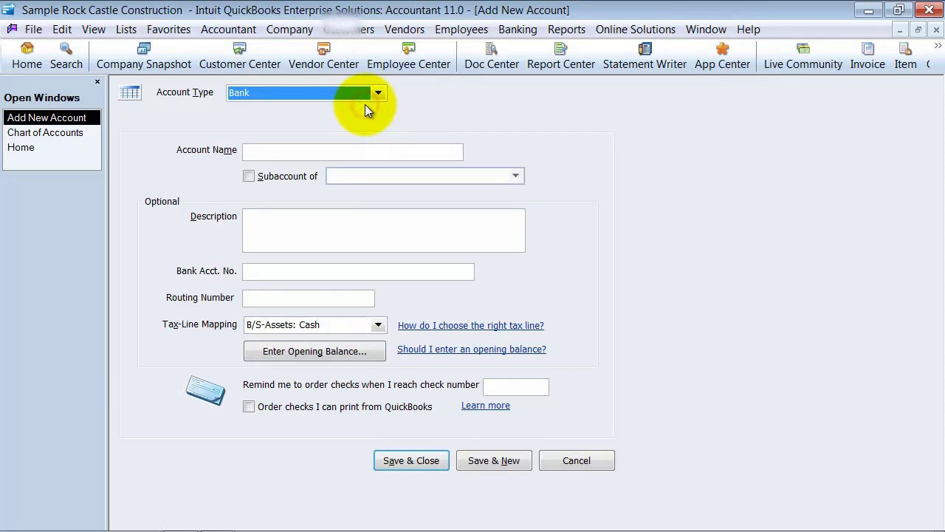
# Name the account Payroll Checking and make it a subaccount of Cash & Cash Equivalents
pyautogui.click(365, 149)
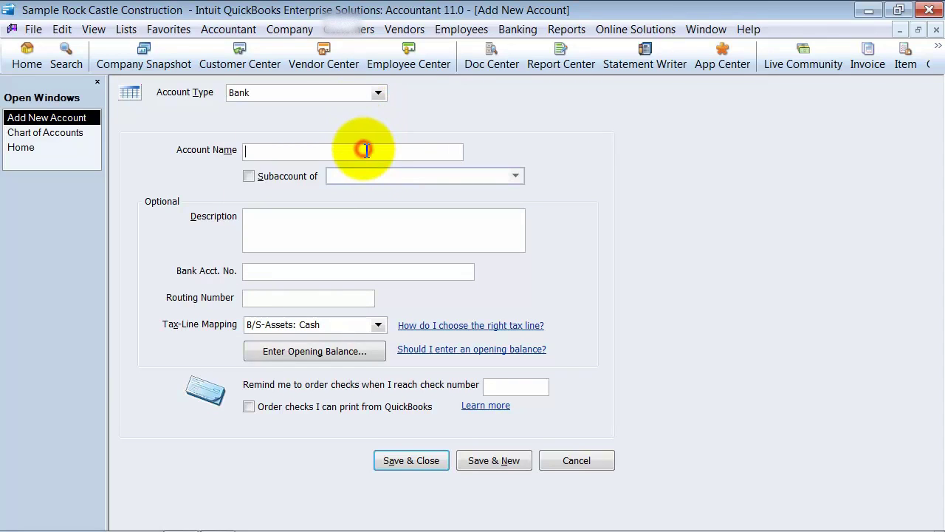
pyautogui.write('Payroll Checking')
pyautogui.click(248, 175)
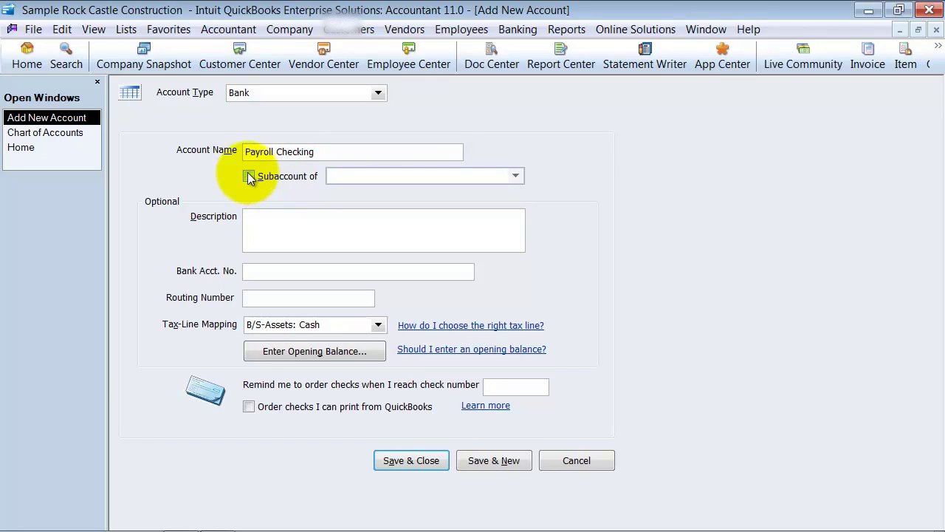
pyautogui.click(516, 177)
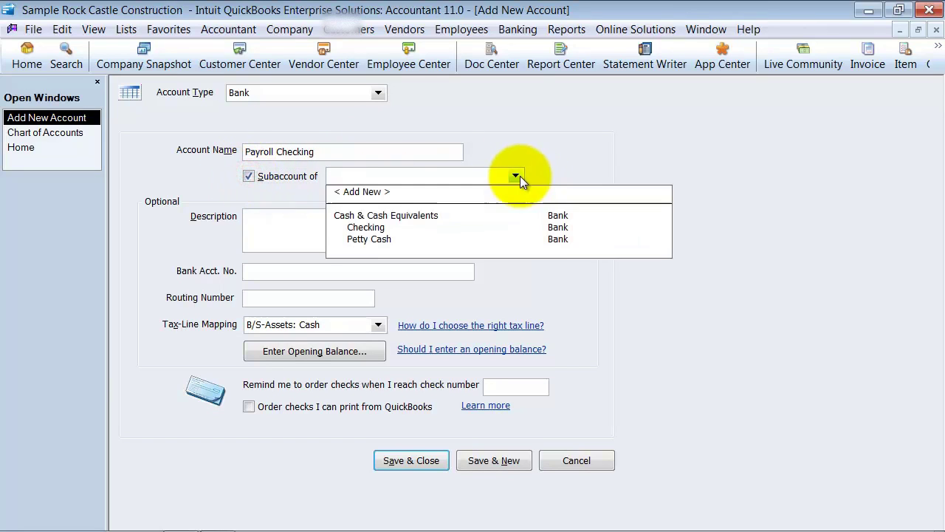
pyautogui.click(375, 215)
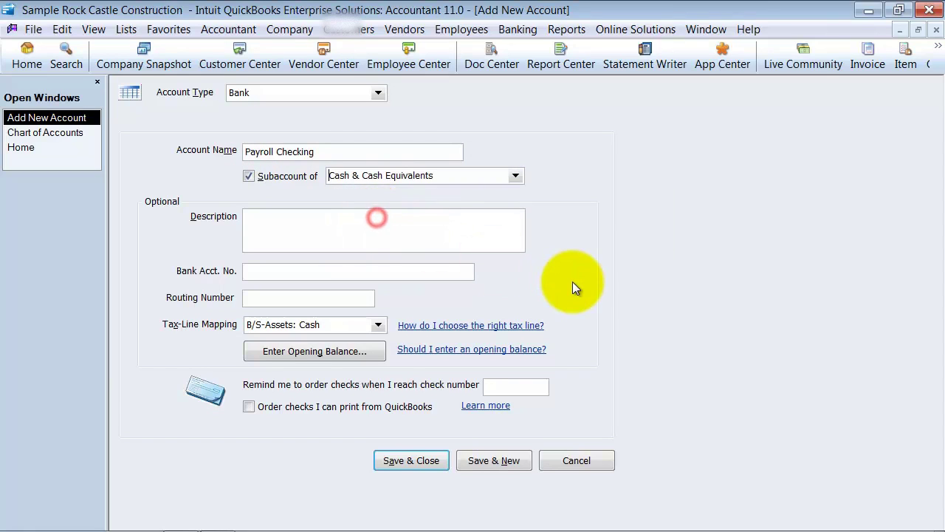
pyautogui.tripleClick(335, 151)
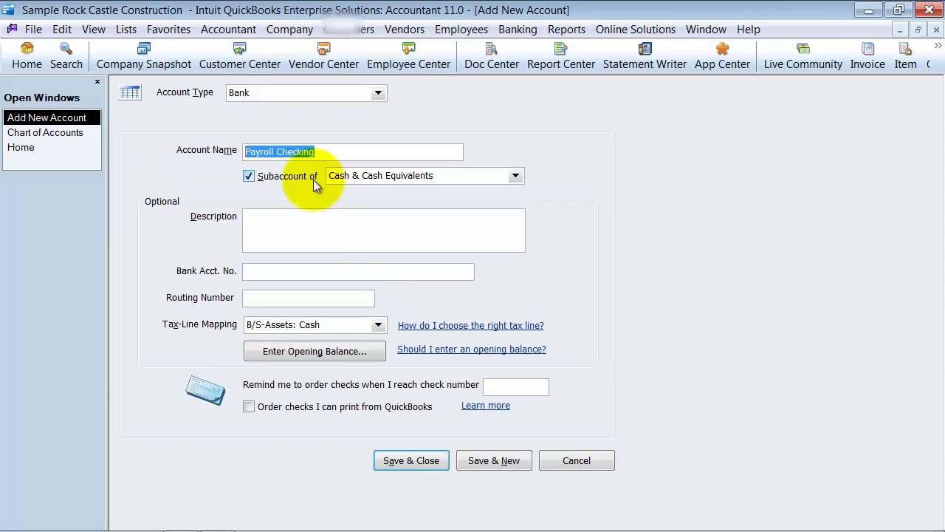
pyautogui.click(461, 176)
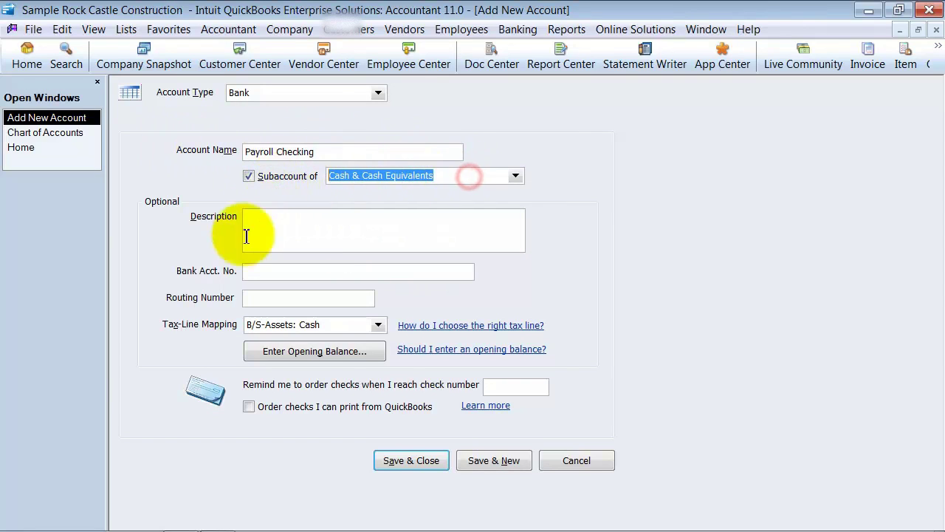
# Copy the account name Payroll Checking into the account's description
pyautogui.click(270, 235)
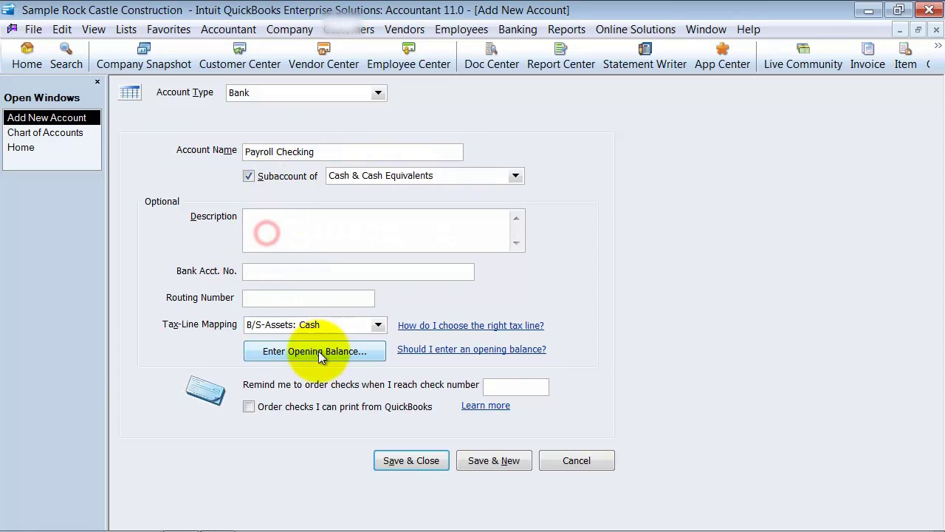
pyautogui.moveTo(327, 150); pyautogui.dragTo(176, 158)
pyautogui.hotkey('ctrl', 'c')
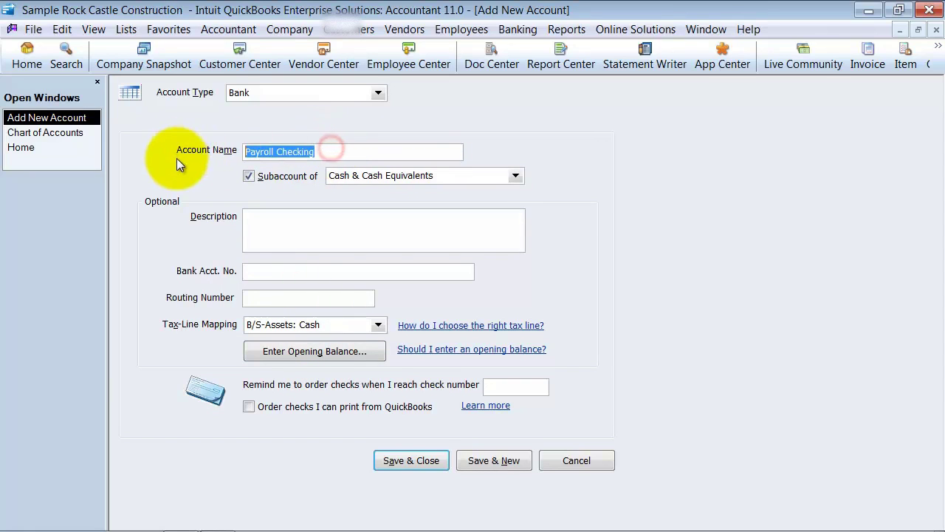
pyautogui.click(285, 228)
pyautogui.hotkey('ctrl', 'v')
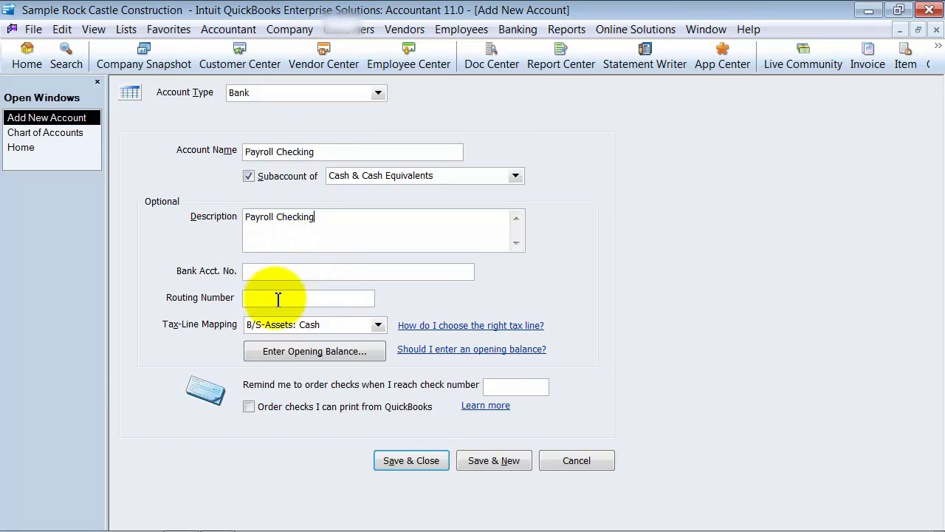
# Review the bank account and routing number fields, the tax-line mapping choices and the opening balance form, leaving them all as they are
pyautogui.click(280, 274)
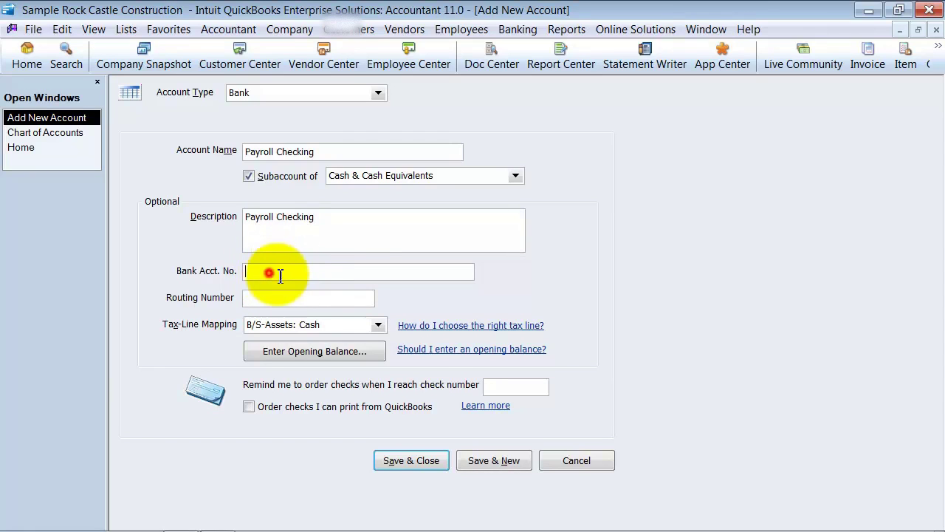
pyautogui.click(269, 298)
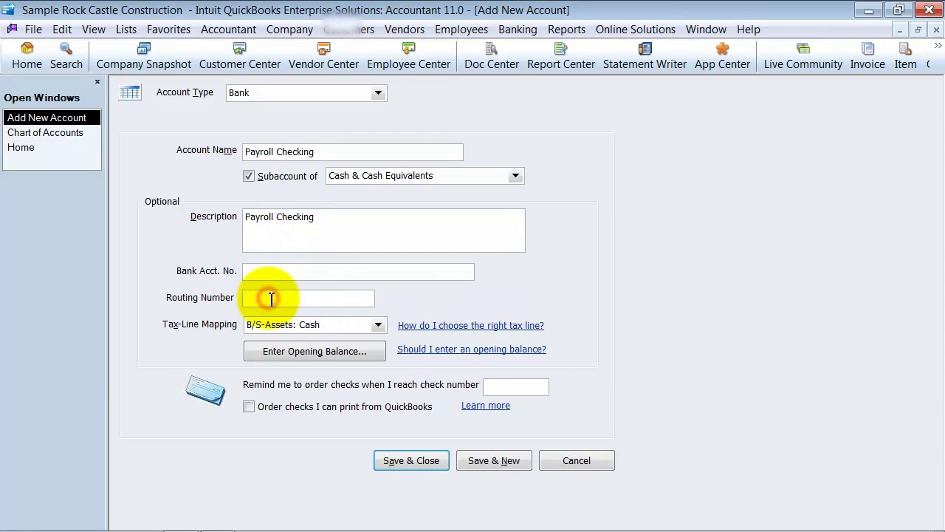
pyautogui.click(376, 325)
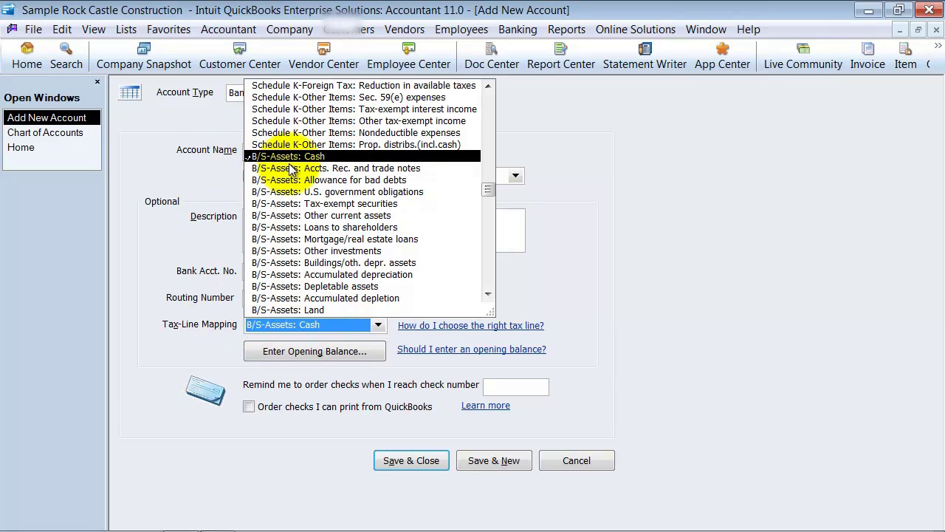
pyautogui.click(283, 325)
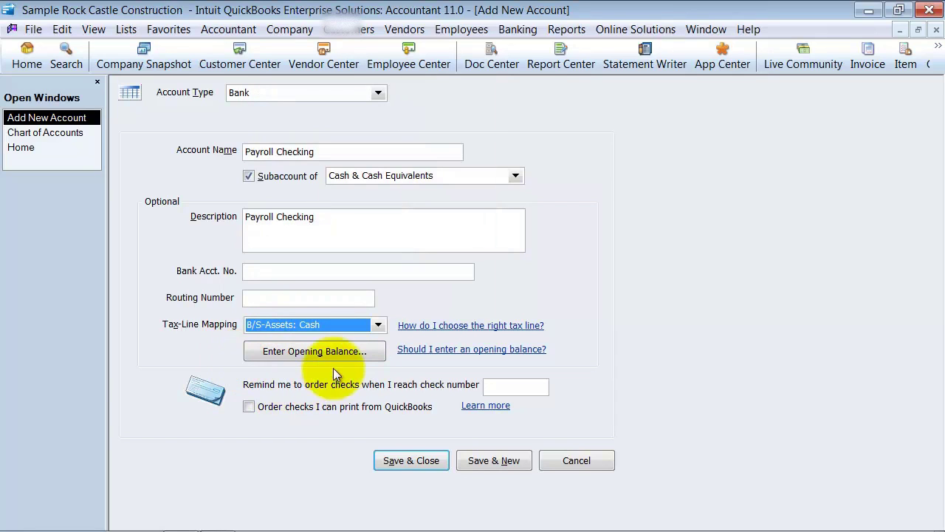
pyautogui.click(261, 354)
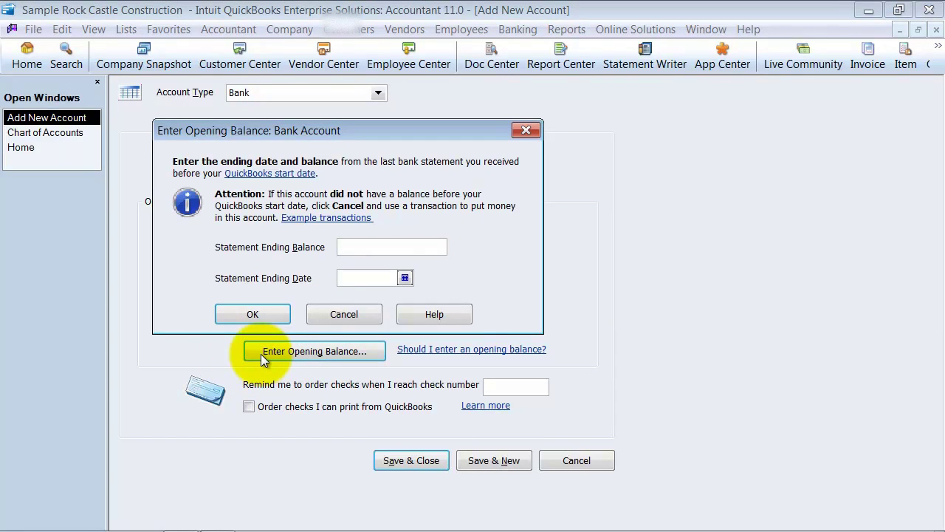
pyautogui.click(358, 315)
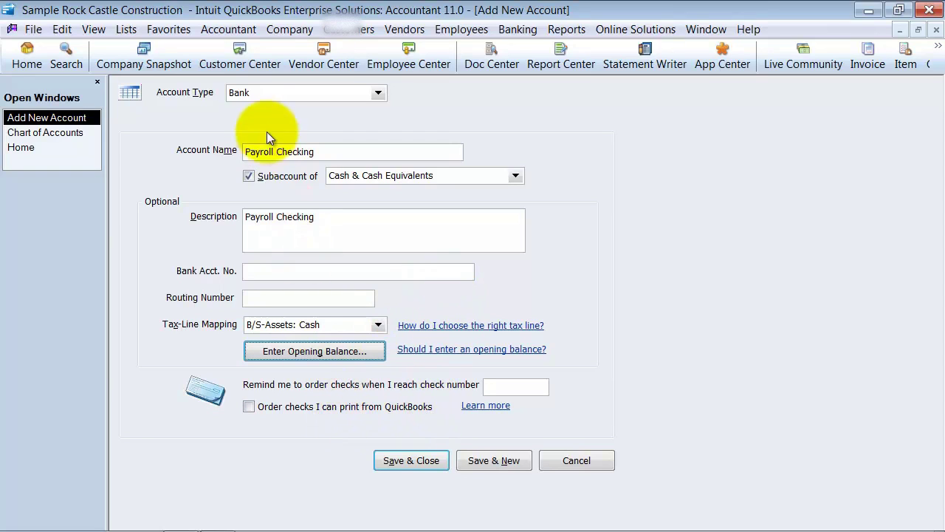
# Set the reminder to order checks at check number 500
pyautogui.click(532, 388)
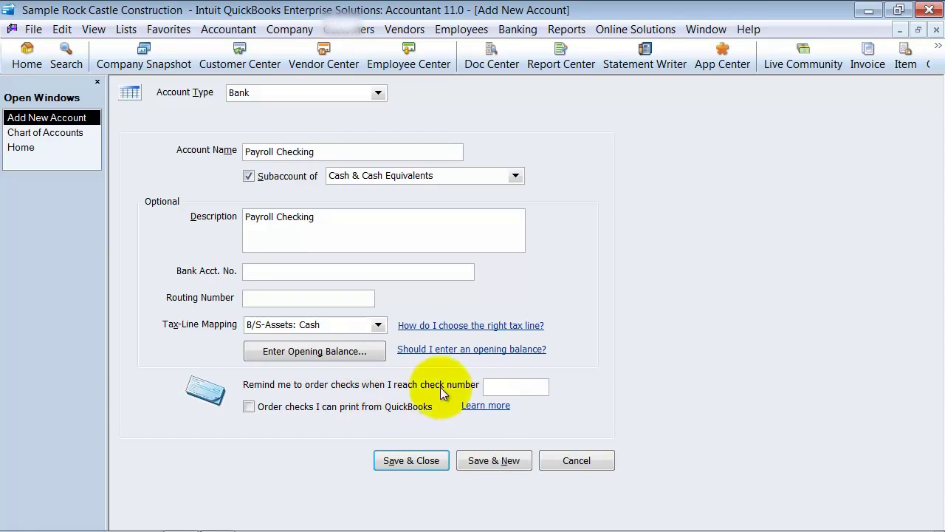
pyautogui.write('500')
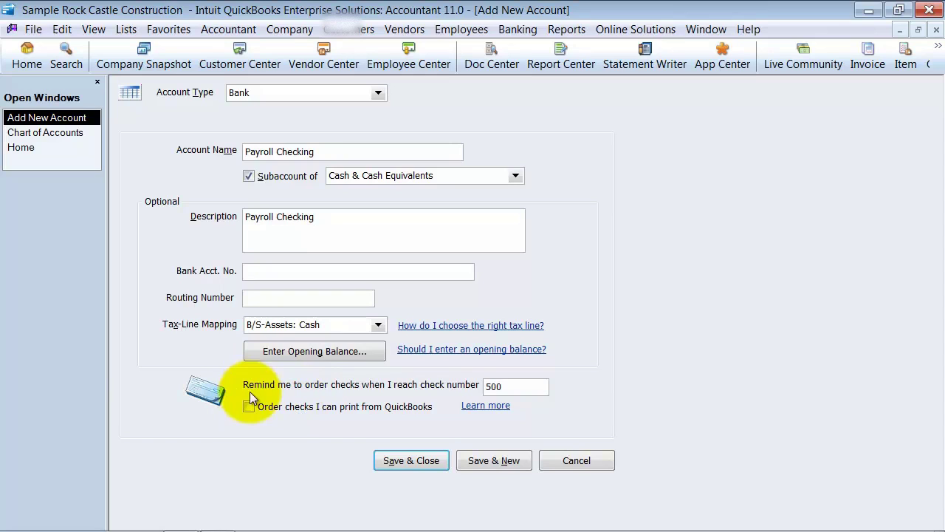
pyautogui.doubleClick(511, 386)
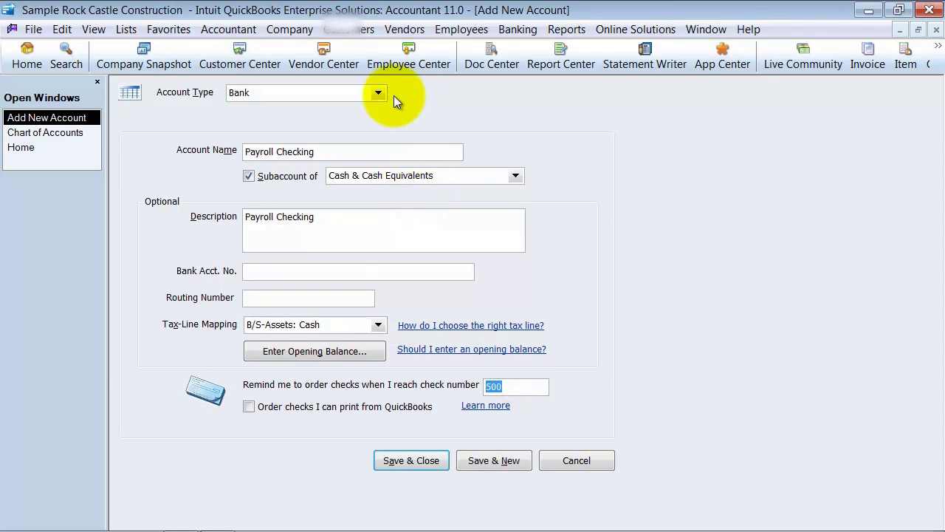
# Remove the subaccount assignment and change the new account's type to Expense
pyautogui.click(249, 176)
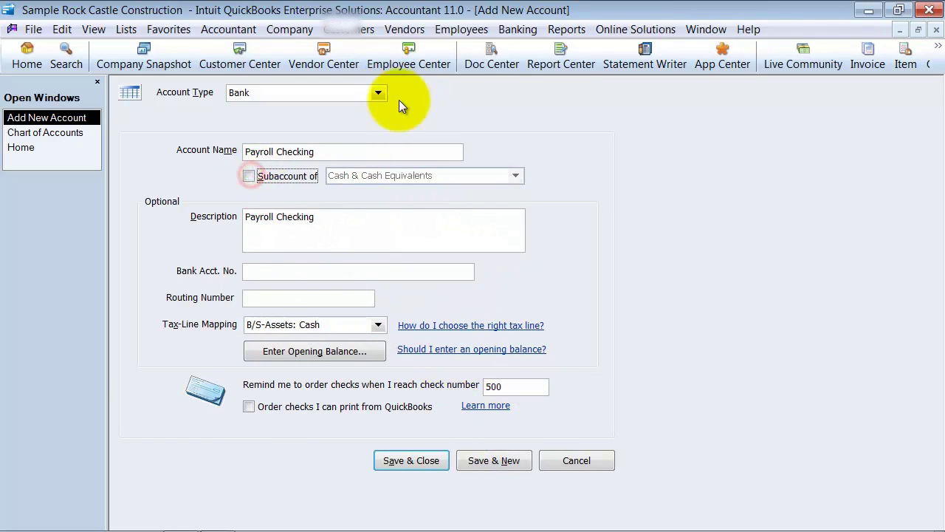
pyautogui.click(376, 92)
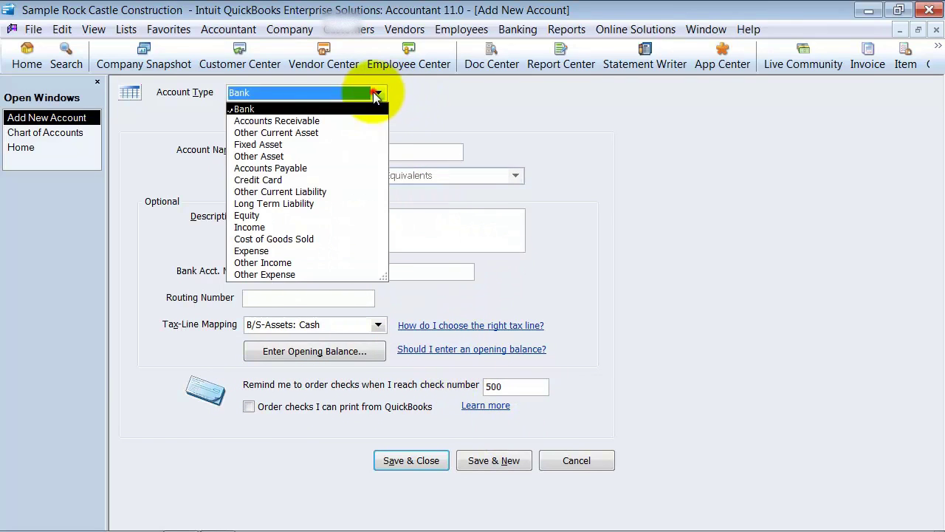
pyautogui.click(248, 250)
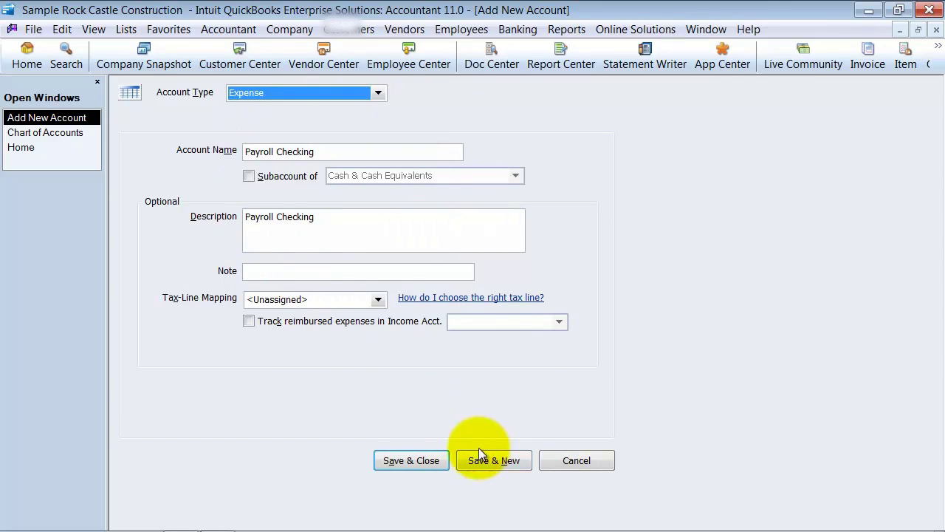
# Change the new account's name to Payroll Expenses
pyautogui.click(341, 144)
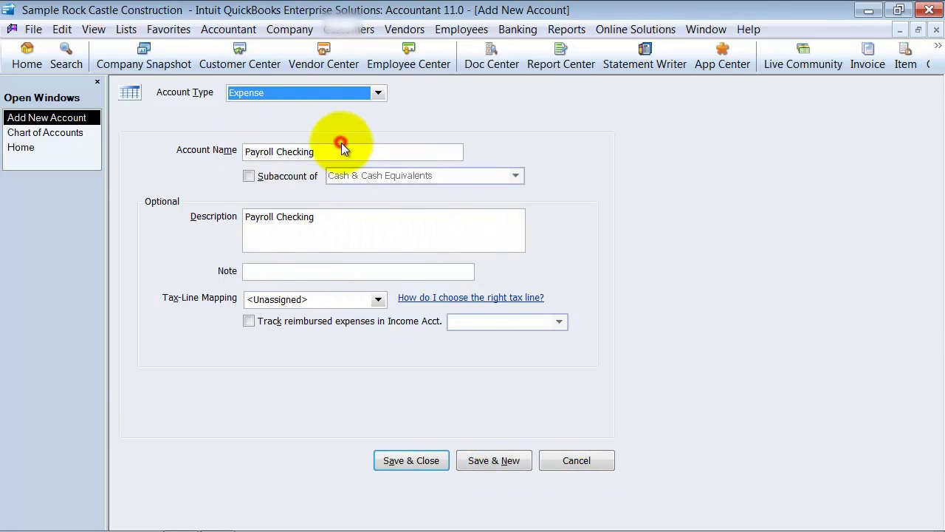
pyautogui.doubleClick(282, 152)
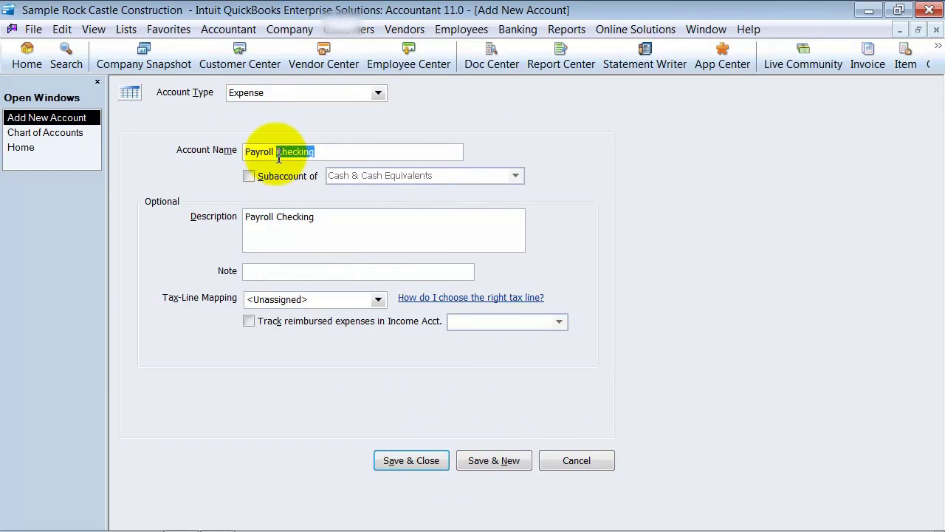
pyautogui.write('Expenses')
# Make the new account a subaccount of the existing Payroll Expenses account
pyautogui.click(249, 175)
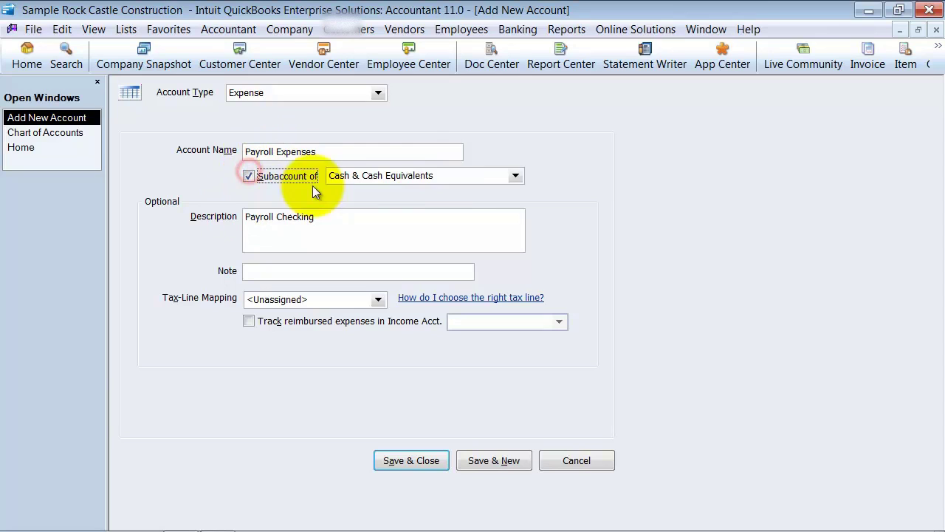
pyautogui.click(515, 176)
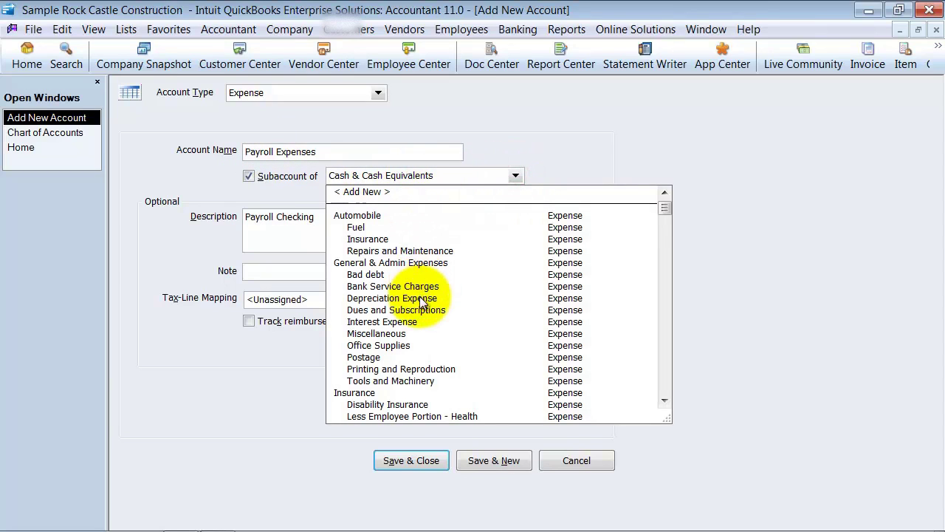
pyautogui.scroll(-4, 414, 340)
pyautogui.click(369, 310)
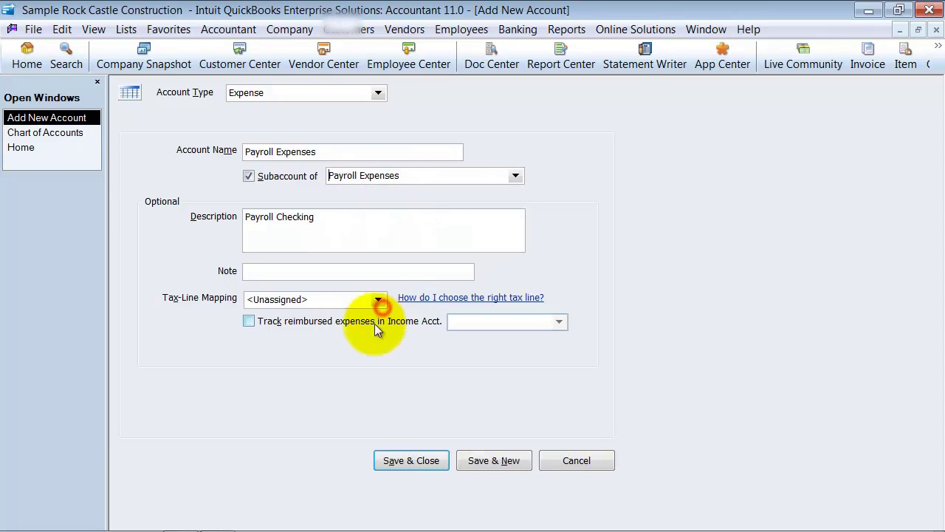
# Copy the account name Payroll Expenses into the description, replacing the old text, and leave the note empty
pyautogui.click(394, 152)
pyautogui.hotkey('ctrl', 'c')
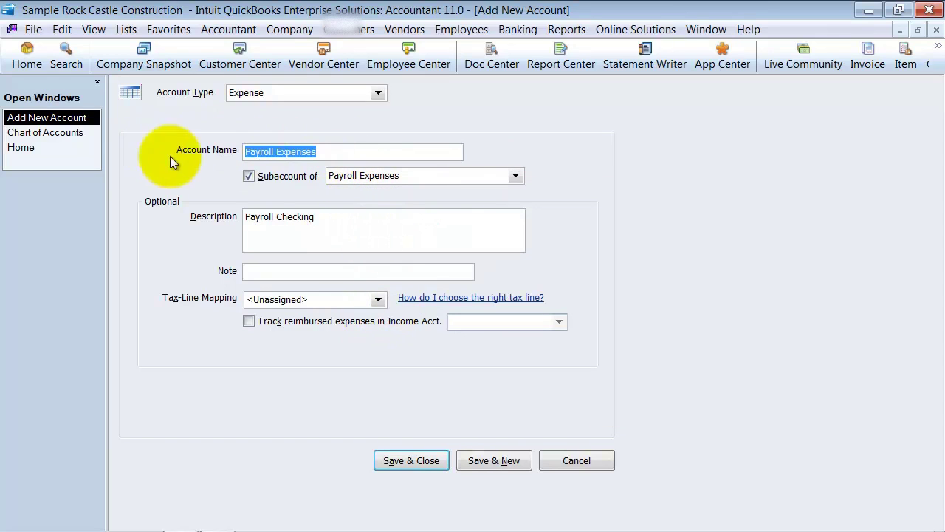
pyautogui.click(360, 216)
pyautogui.hotkey('ctrl', 'v')
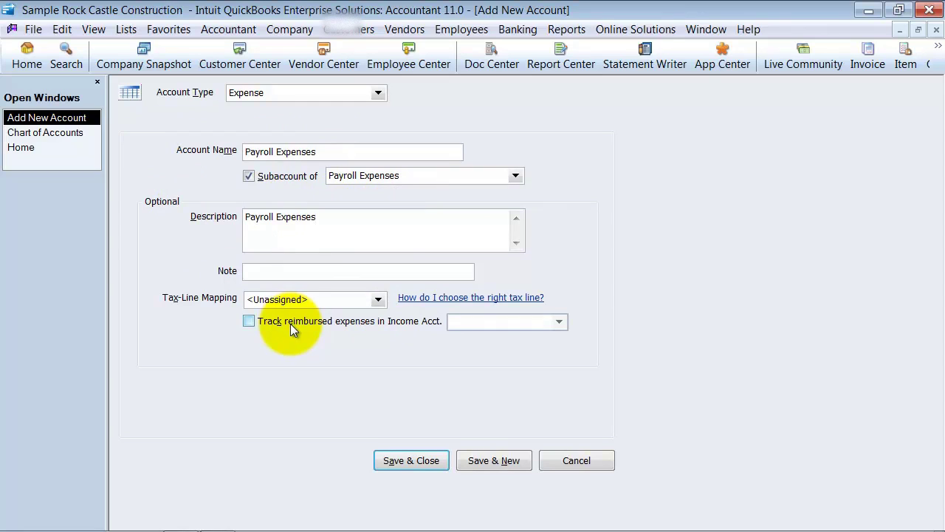
pyautogui.click(266, 269)
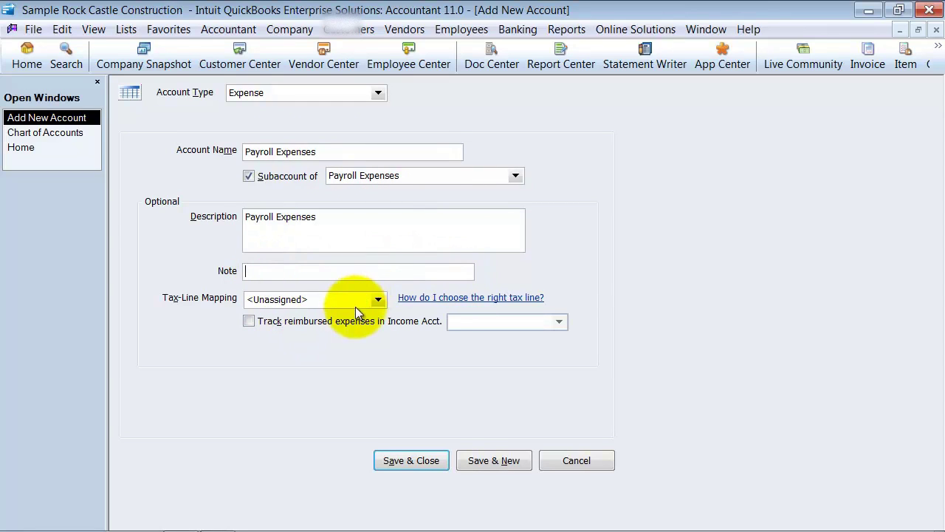
# Look through the tax-line choices and map the account to Deductions: Compensation of shareholder/officers
pyautogui.click(378, 301)
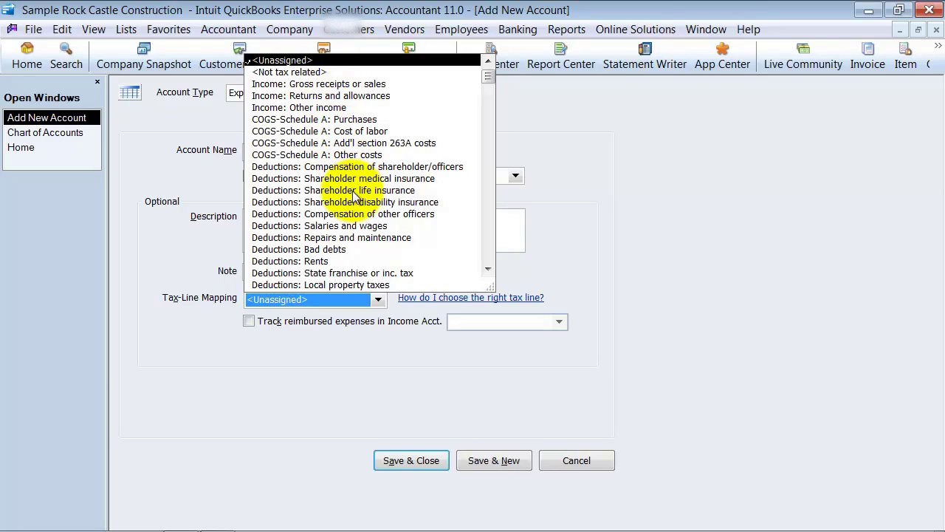
pyautogui.scroll(-2, 352, 197)
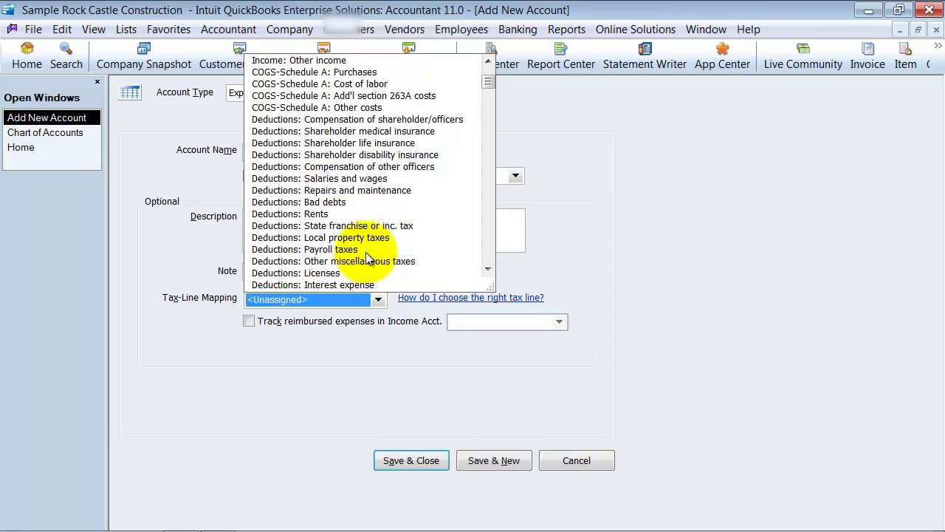
pyautogui.scroll(-4, 366, 255)
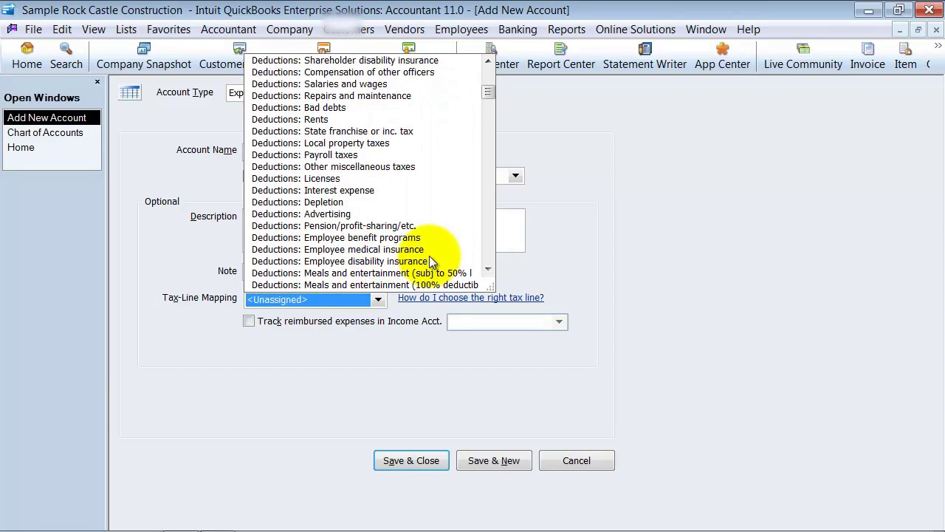
pyautogui.scroll(-3, 461, 205)
pyautogui.scroll(-1, 462, 209)
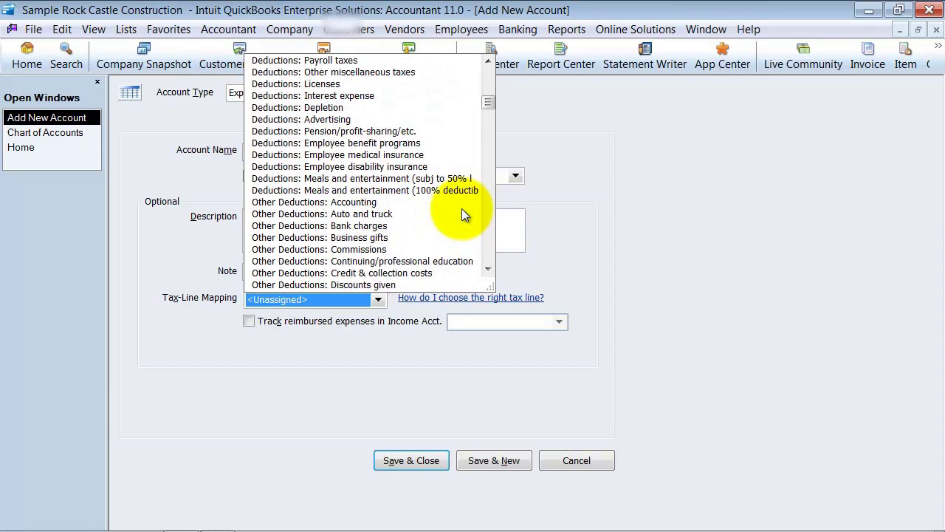
pyautogui.scroll(4, 418, 213)
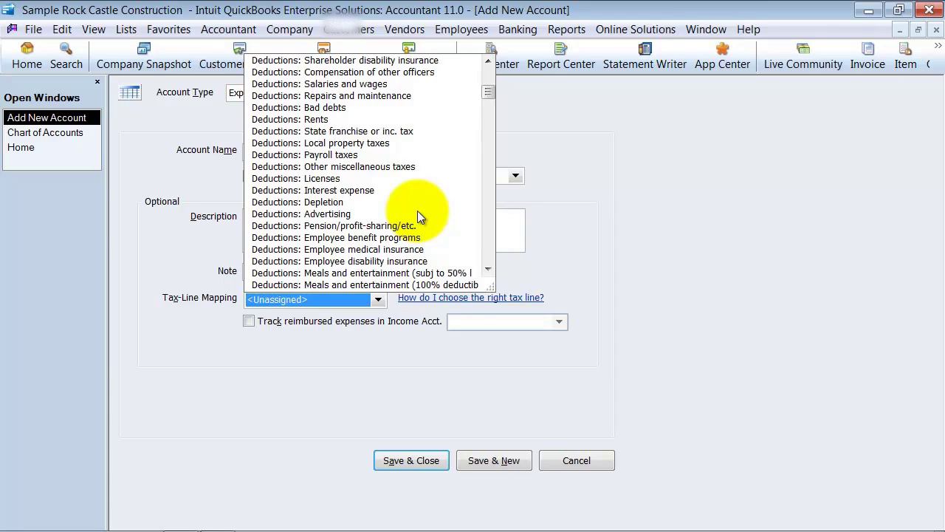
pyautogui.scroll(3, 417, 211)
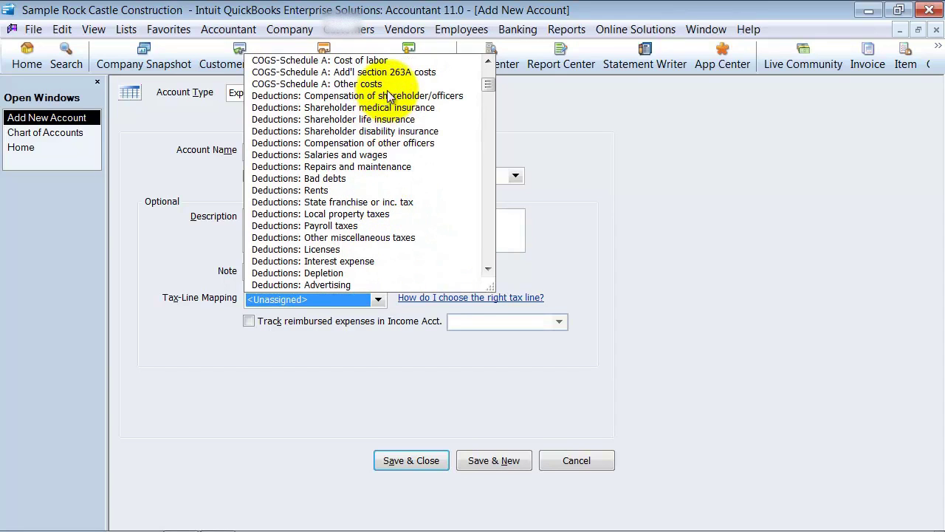
pyautogui.click(388, 96)
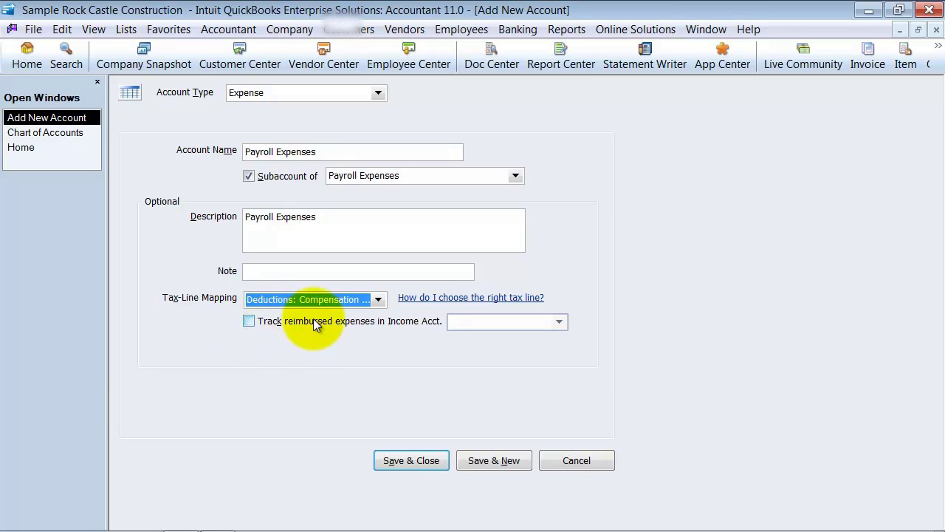
# Try tracking reimbursed expenses in an income account, and turn the option off again without choosing an account
pyautogui.click(249, 321)
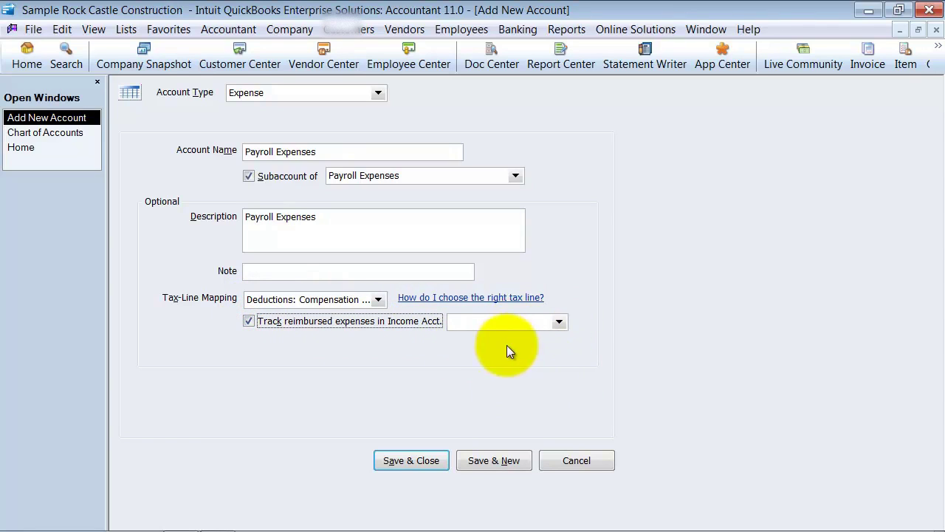
pyautogui.click(558, 321)
pyautogui.click(558, 322)
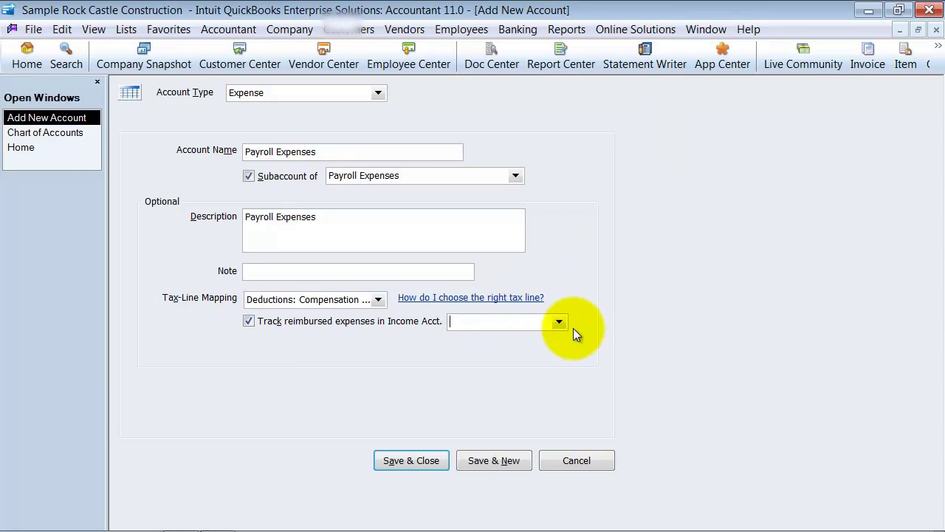
pyautogui.click(250, 321)
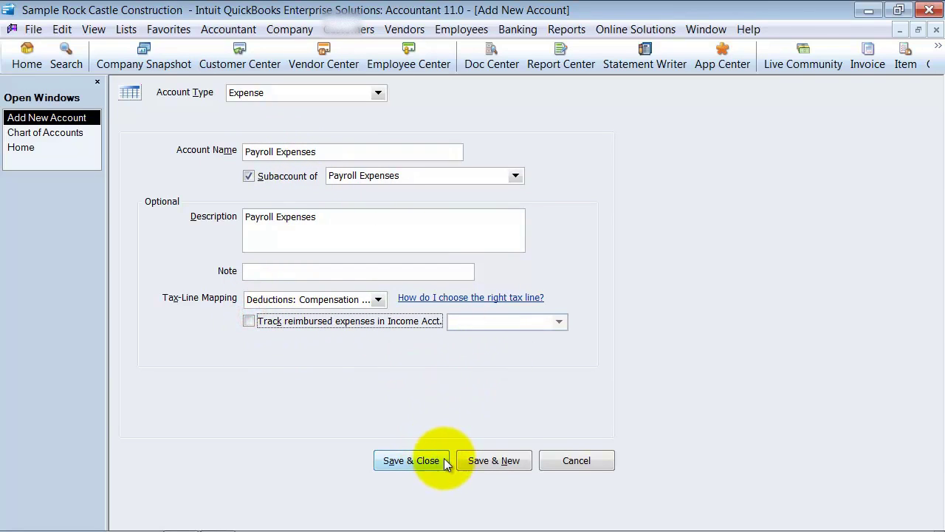
# Save the new Payroll Expenses subaccount and close its form, returning to the chart of accounts
pyautogui.click(420, 469)
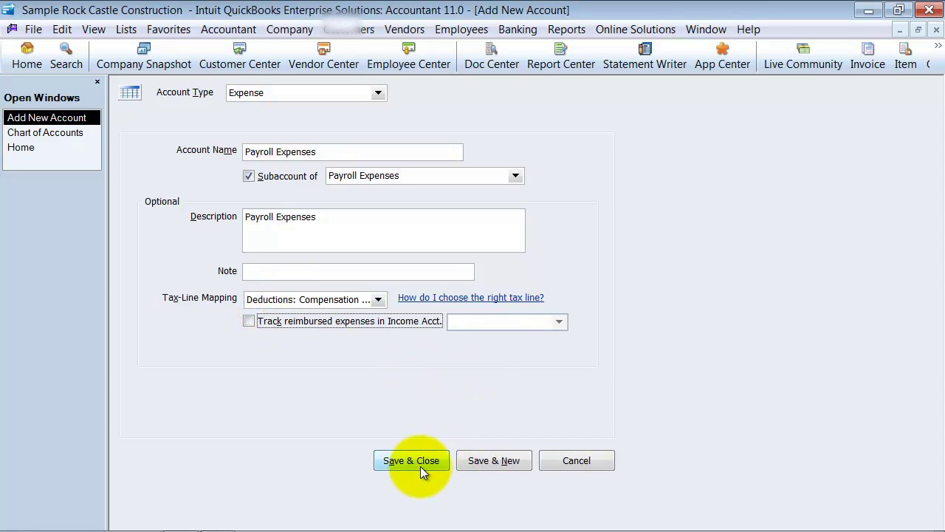
pyautogui.click(439, 462)
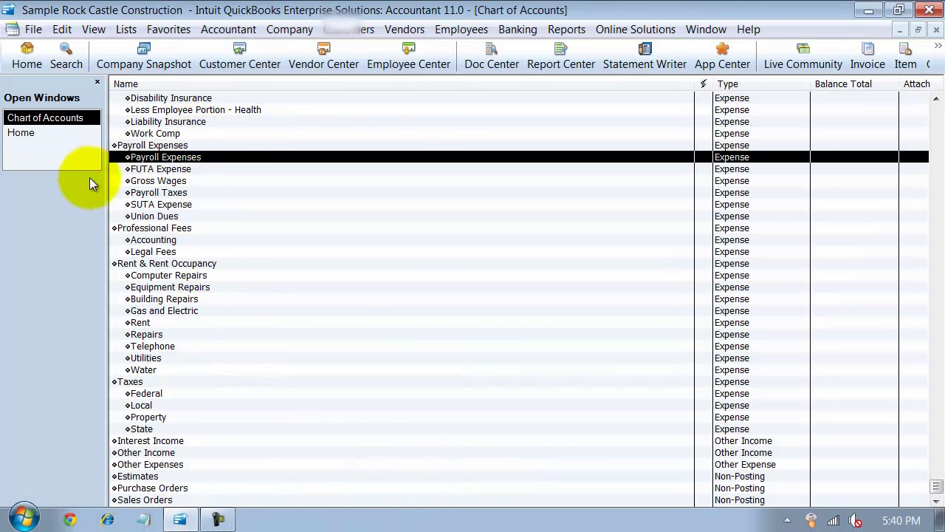